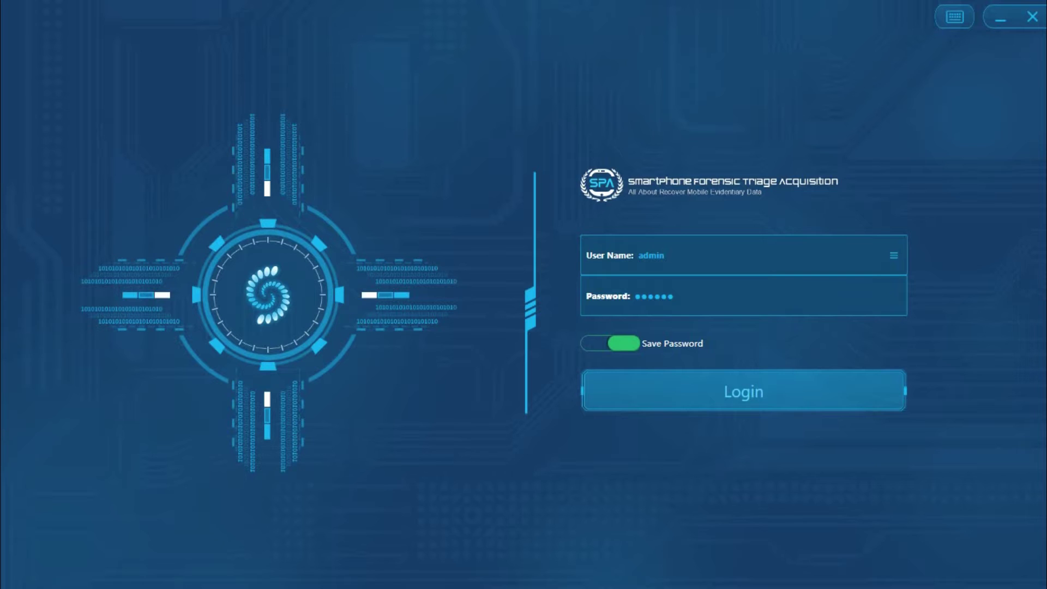
Sign in, page through all six Android 4.1–4.2 USB debugging guide steps, then dismiss the guide
click(816, 402)
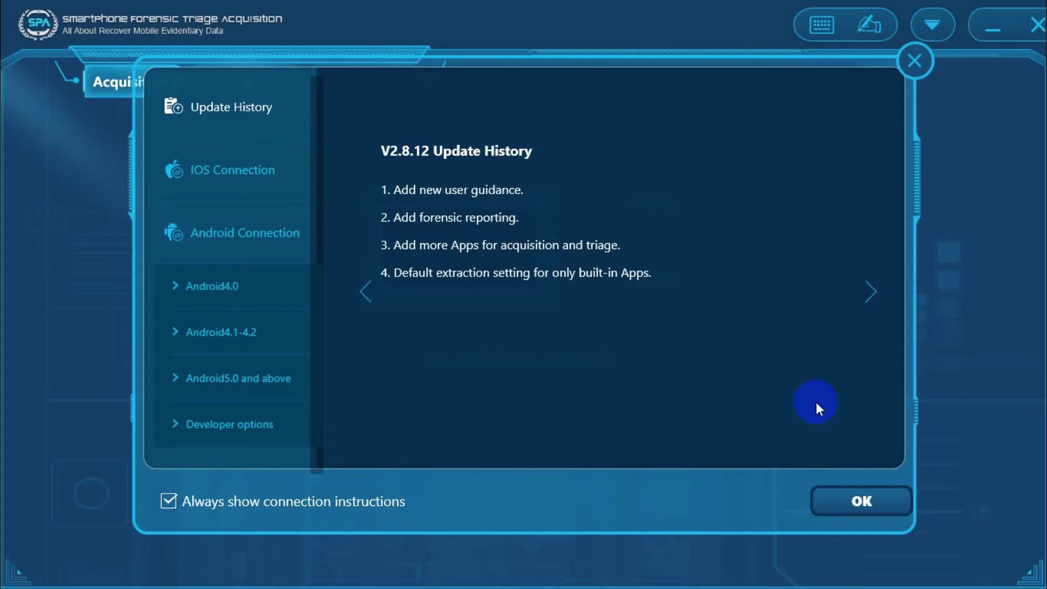
click(287, 339)
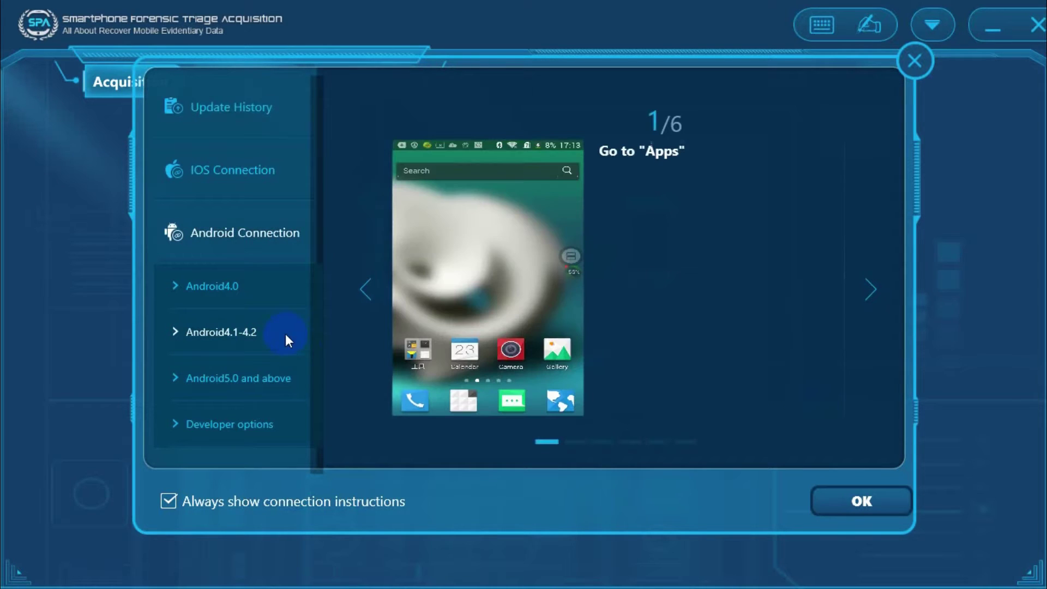
click(867, 299)
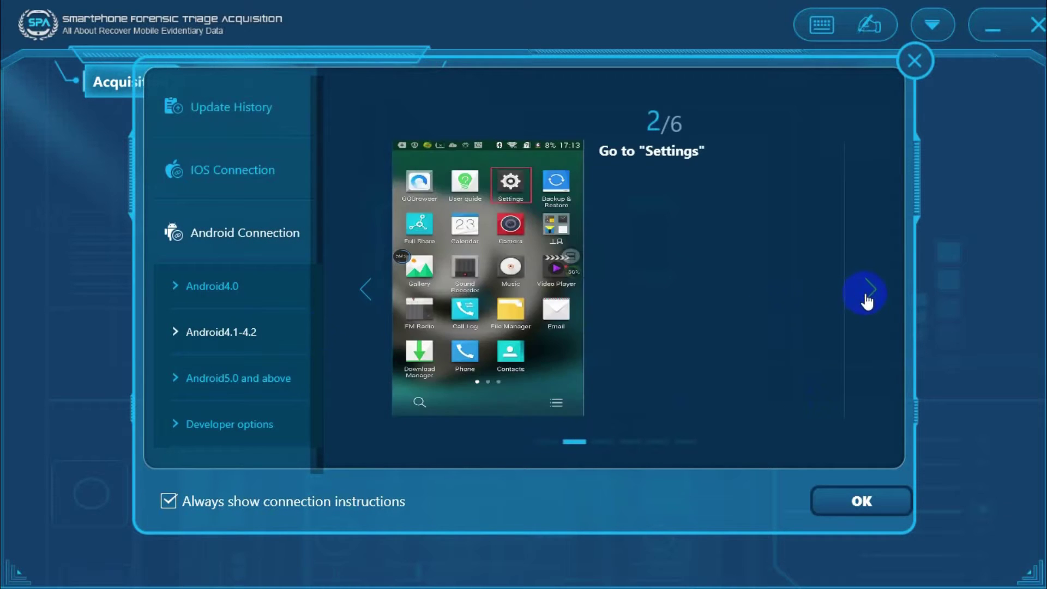
click(867, 300)
click(867, 299)
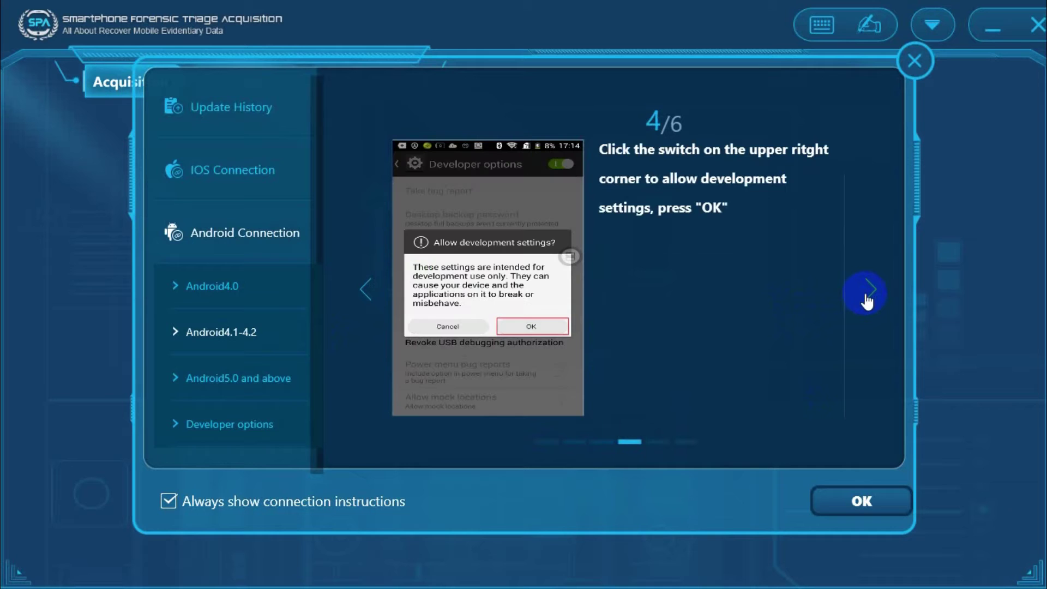
click(867, 299)
click(867, 299)
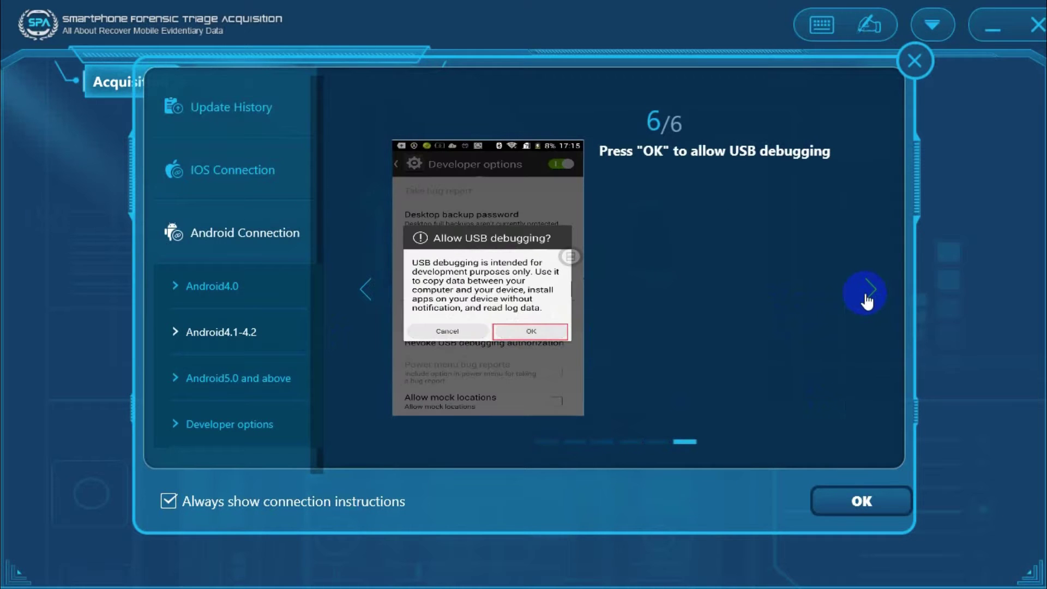
click(865, 500)
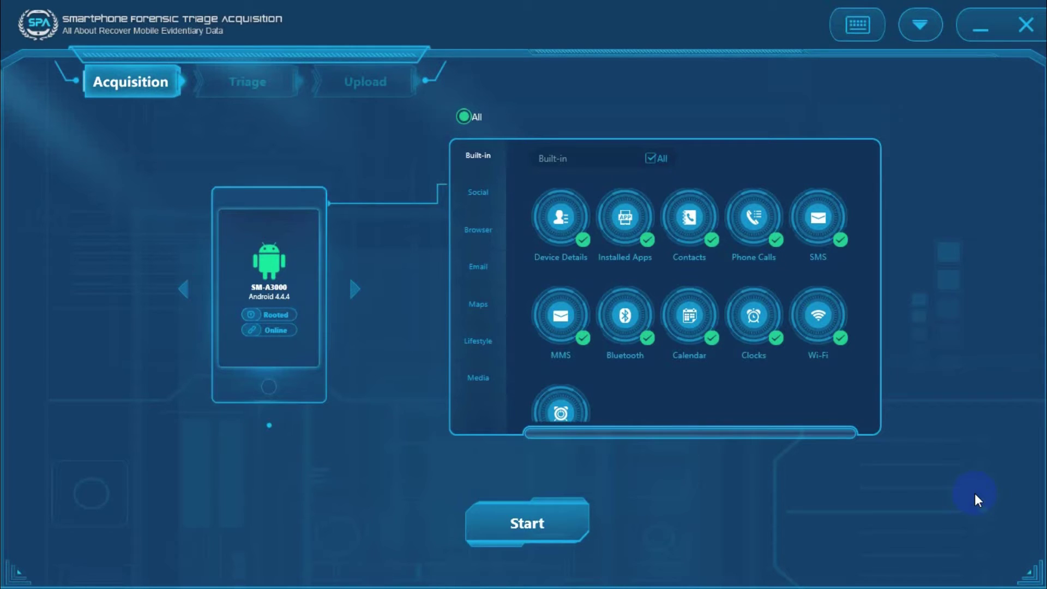
Keep all built-in categories selected, add WhatsApp from the Social categories, and start acquisition
click(651, 159)
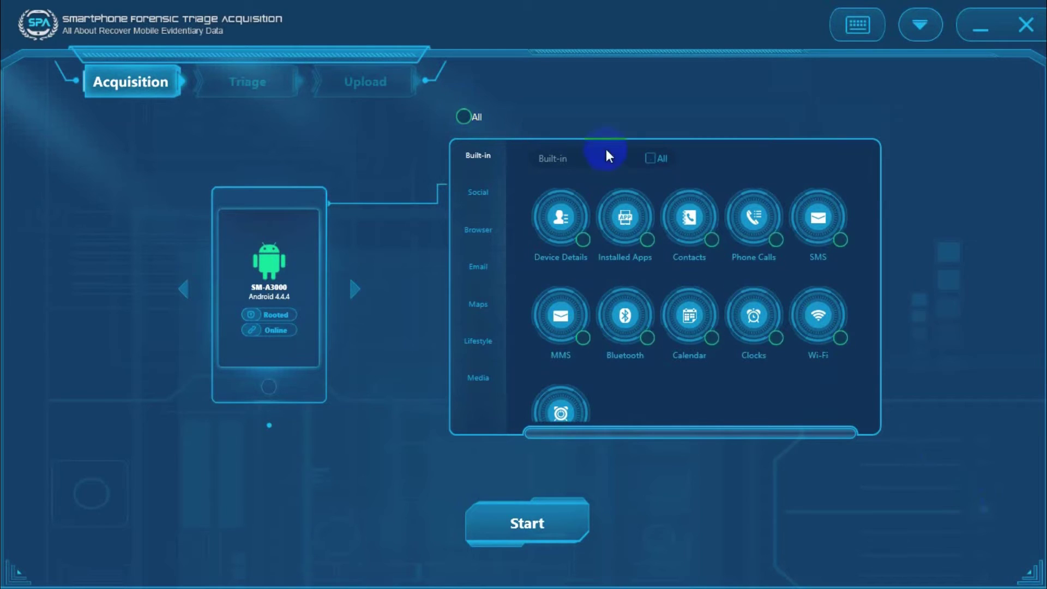
click(653, 160)
click(481, 191)
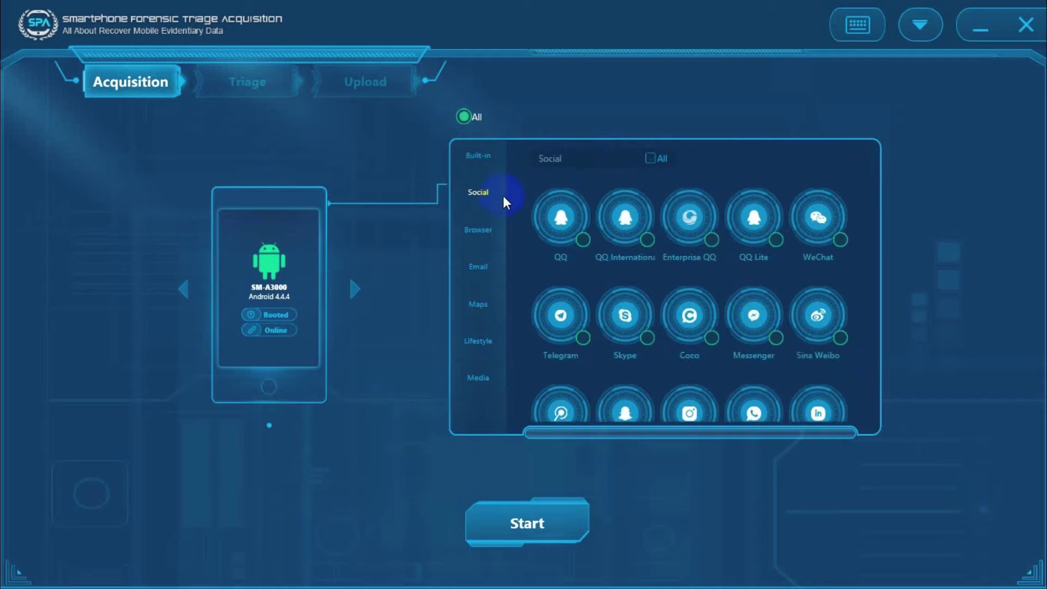
scroll(763, 293, down, 1)
scroll(763, 296, down, 1)
click(760, 305)
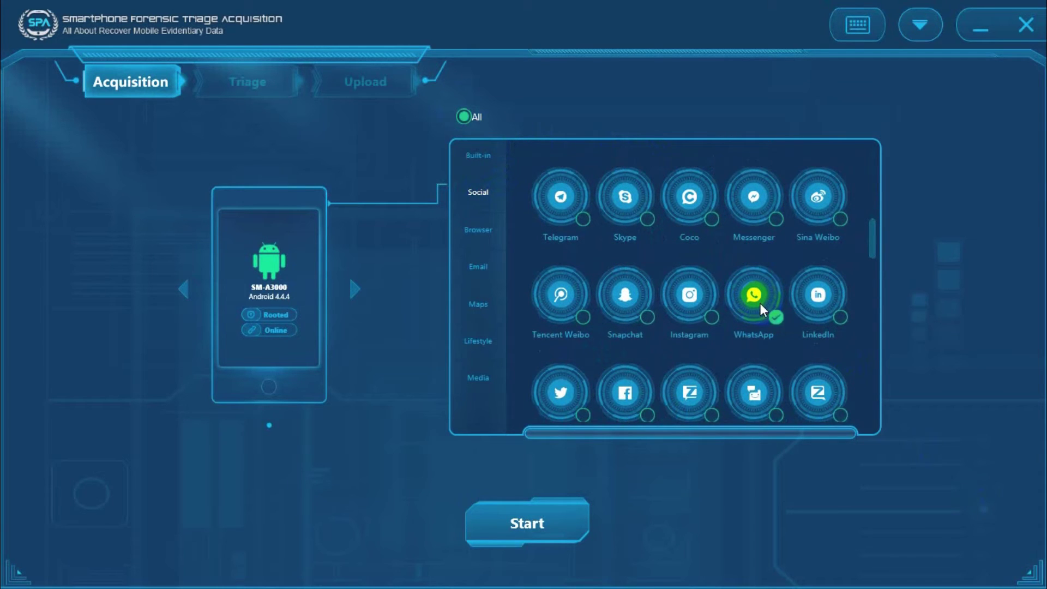
click(565, 526)
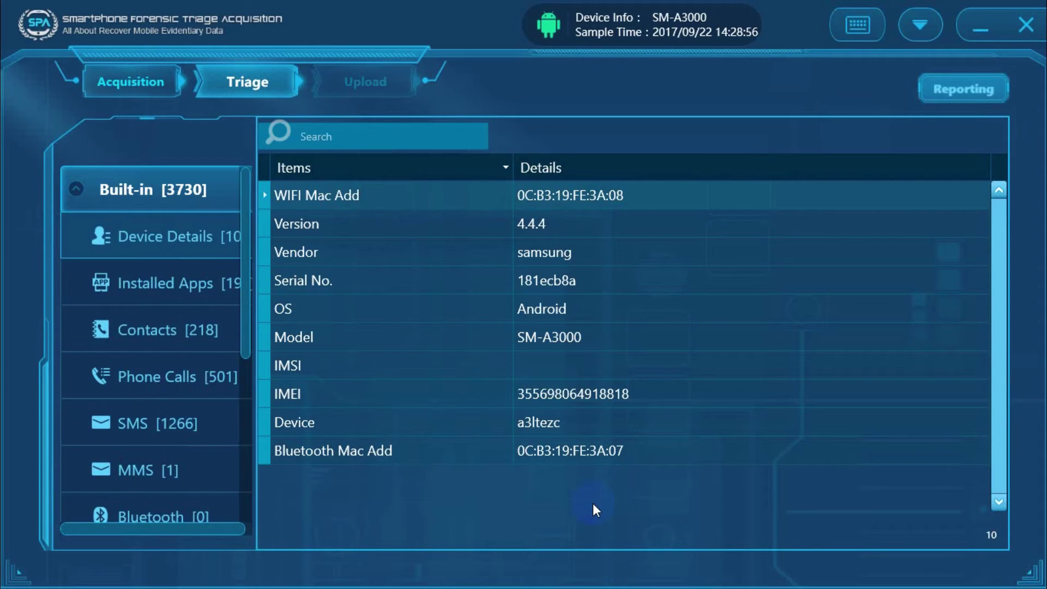
Select the device's Serial No. entry and collapse then re-expand the Built-in group
click(418, 267)
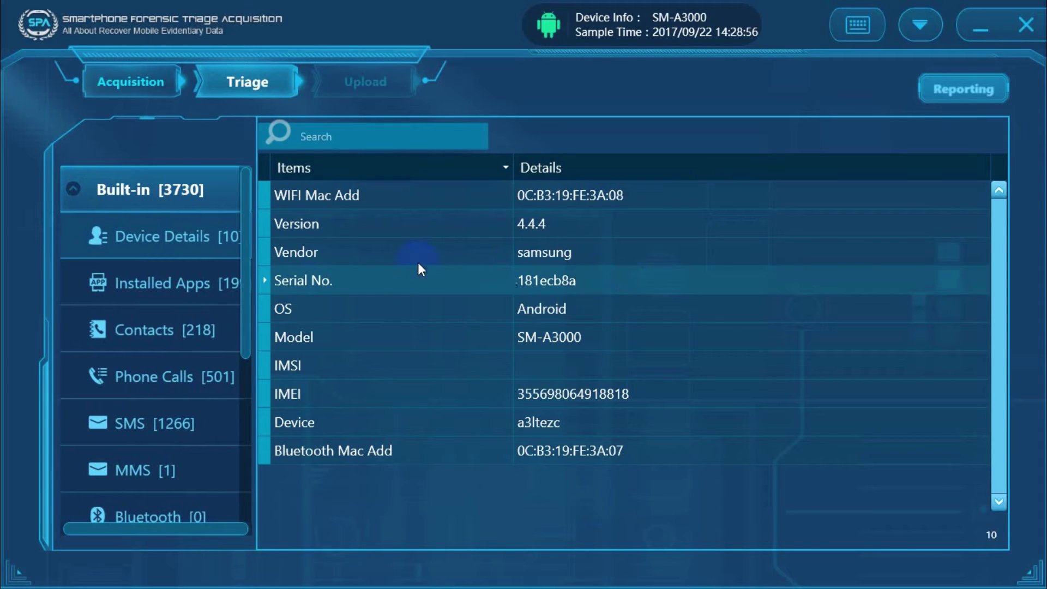
click(180, 194)
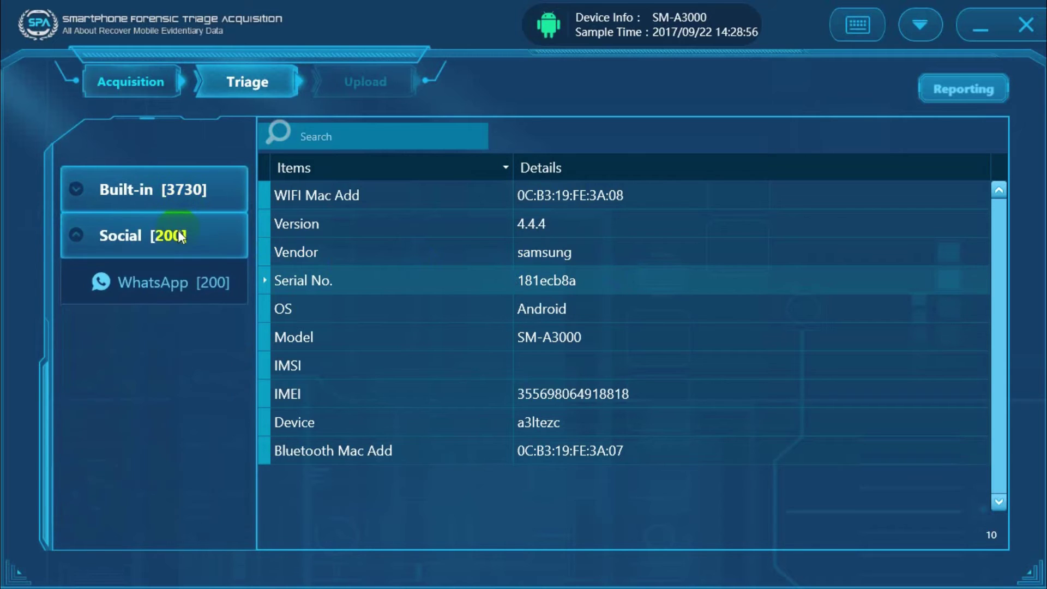
click(193, 200)
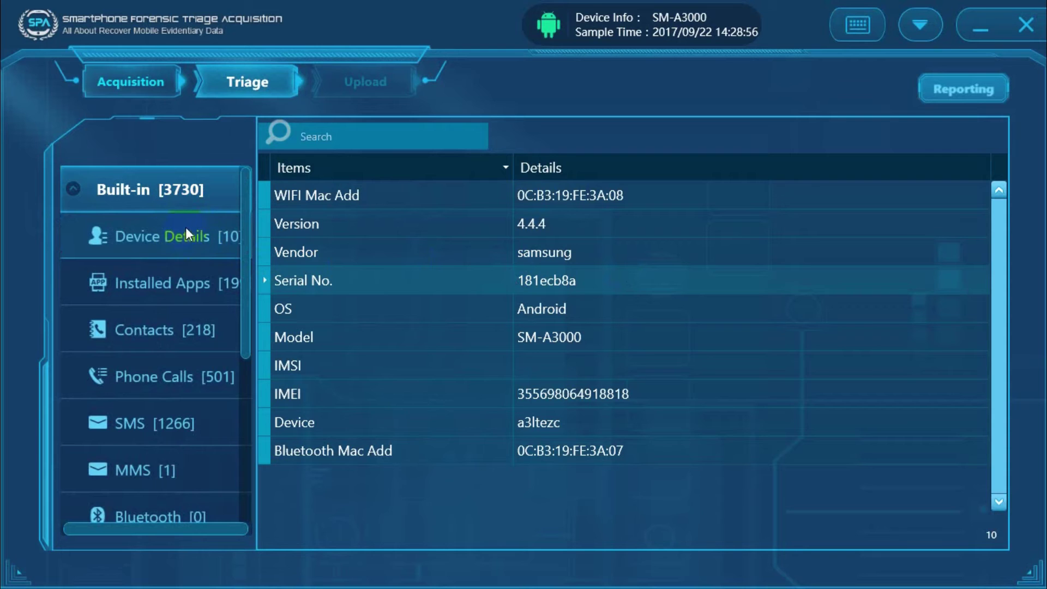
Review Installed Apps, Contacts, Phone Calls and SMS, then collapse Built-in to reveal WhatsApp
click(176, 280)
scroll(410, 289, up, 5)
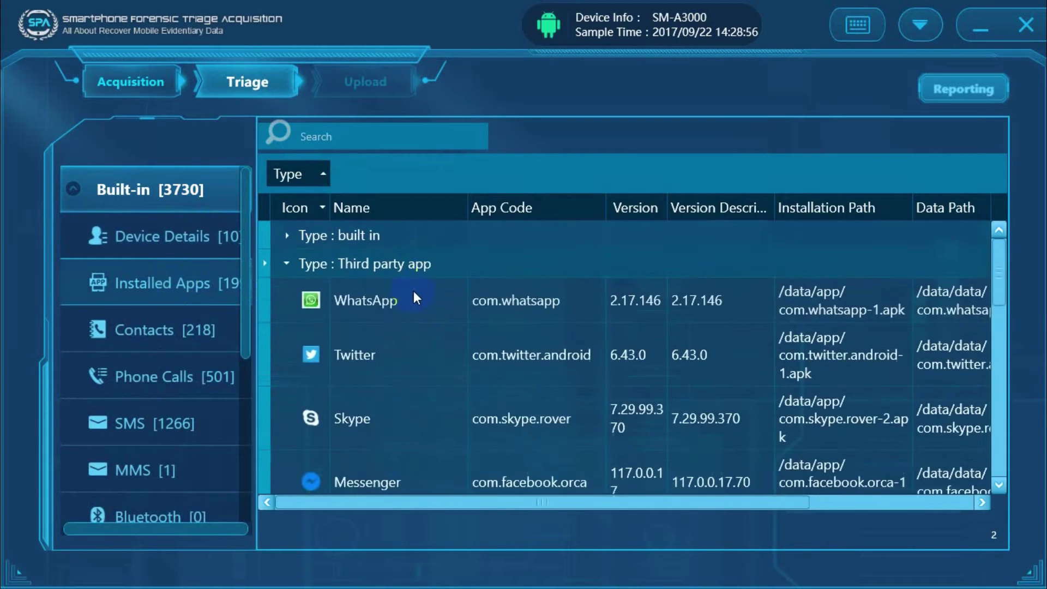
click(207, 329)
click(204, 375)
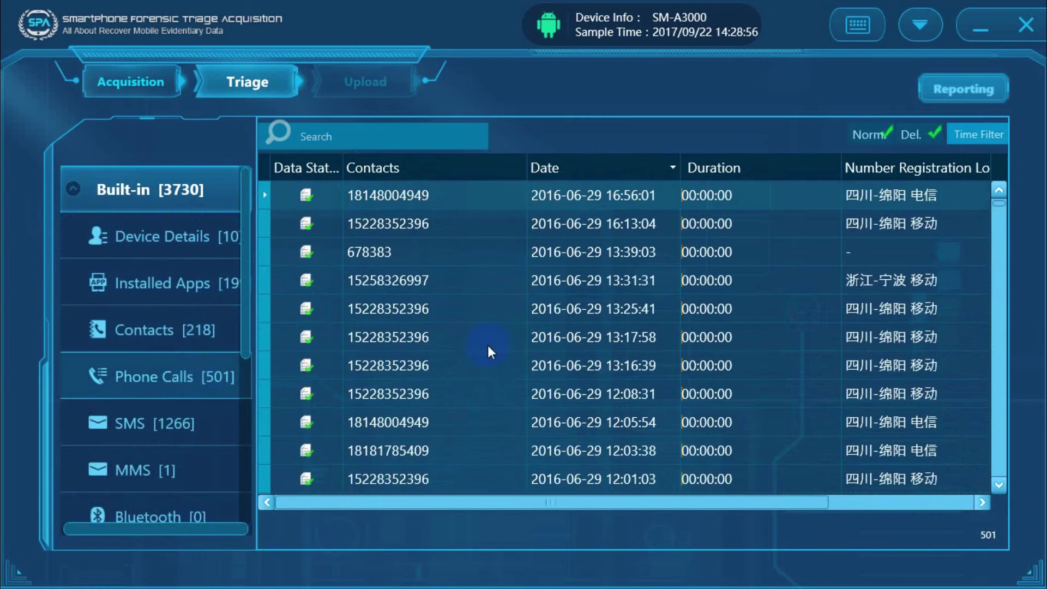
scroll(488, 345, down, 2)
click(152, 435)
scroll(599, 351, down, 3)
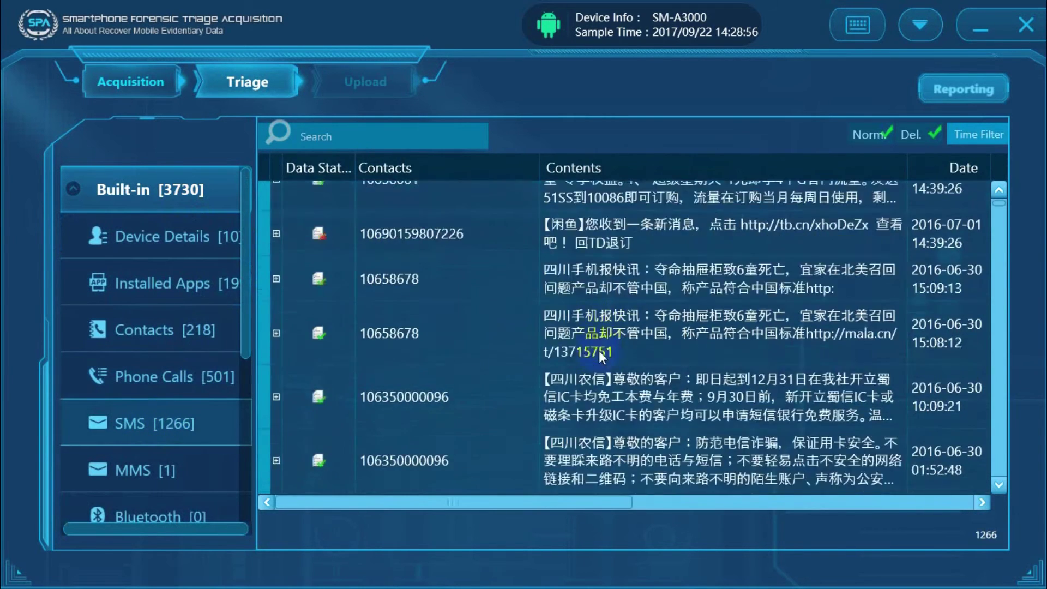
mouse_move(241, 326)
mouse_down()
mouse_move(244, 488)
mouse_move(249, 291)
mouse_up()
click(82, 192)
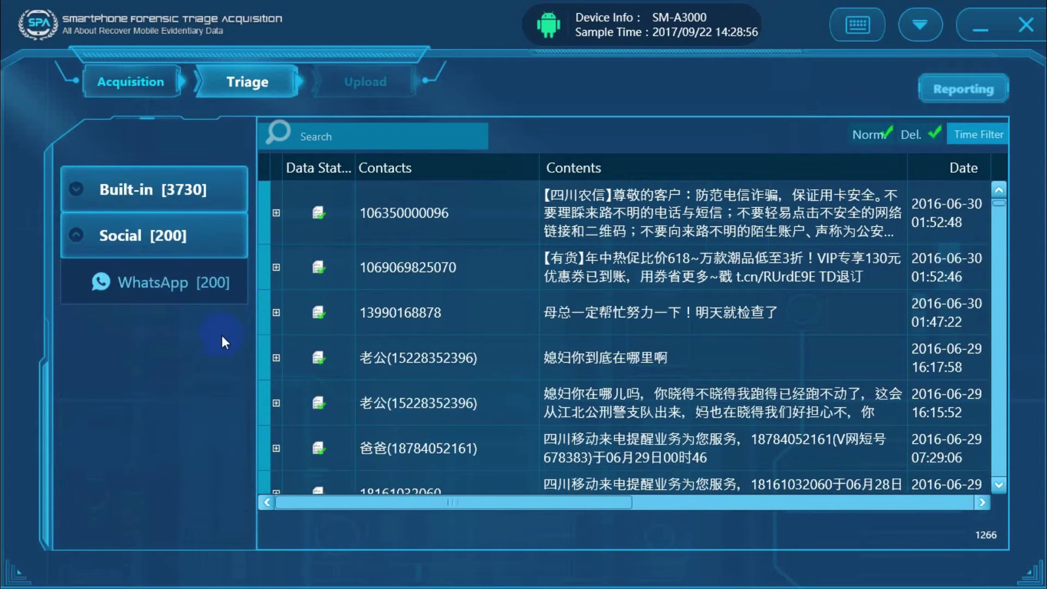
View WhatsApp Login Information, Friends List and Group List
click(168, 286)
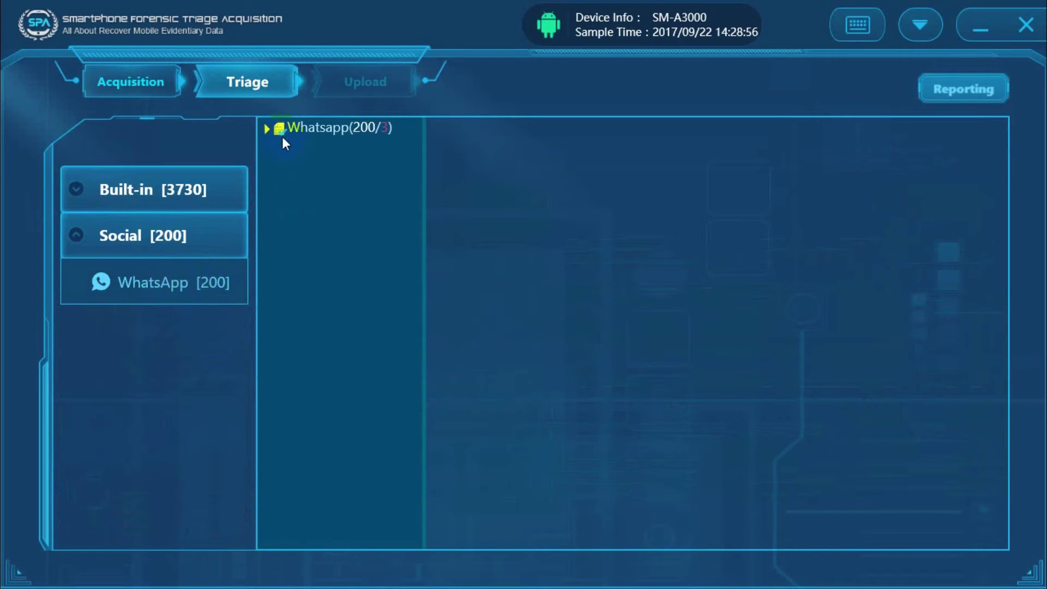
click(267, 129)
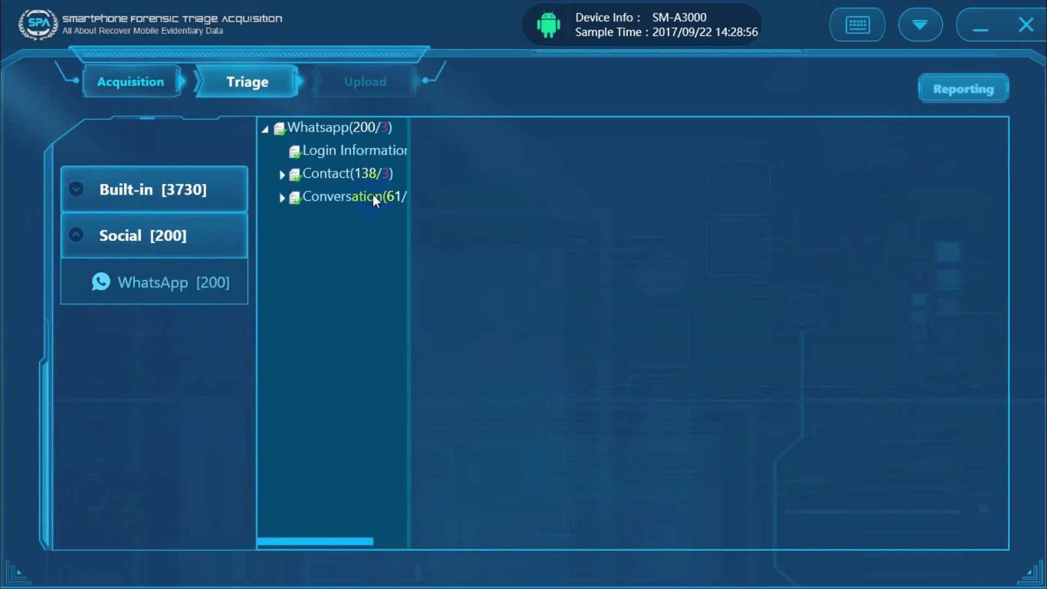
click(374, 153)
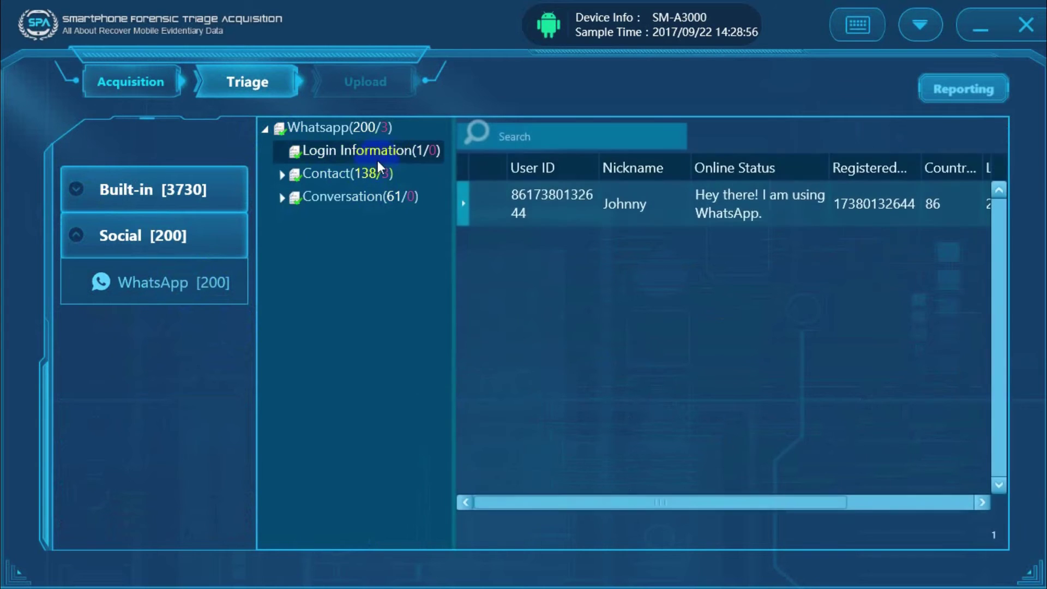
double_click(376, 170)
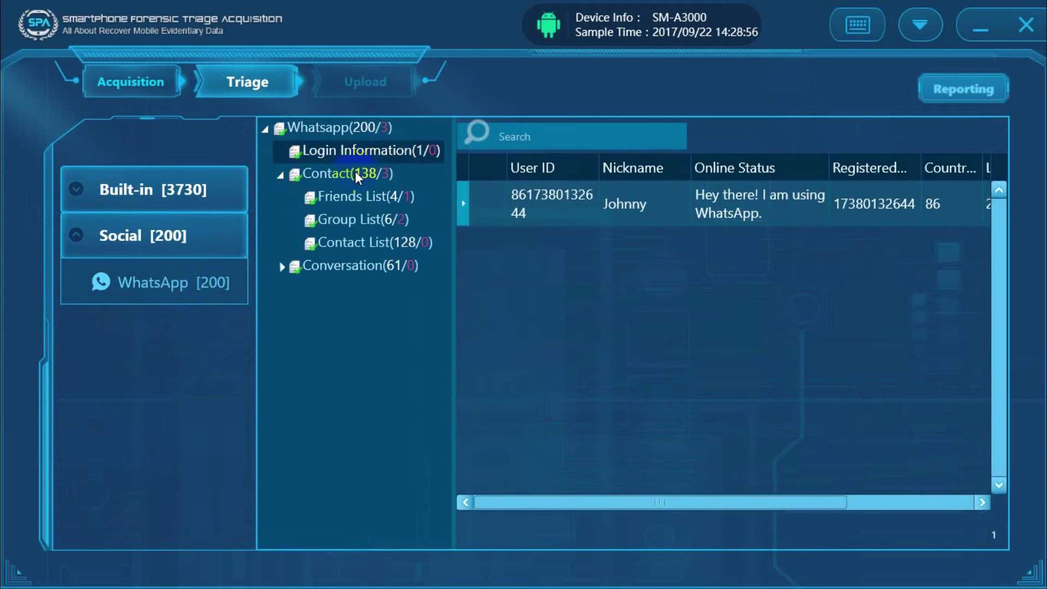
click(368, 198)
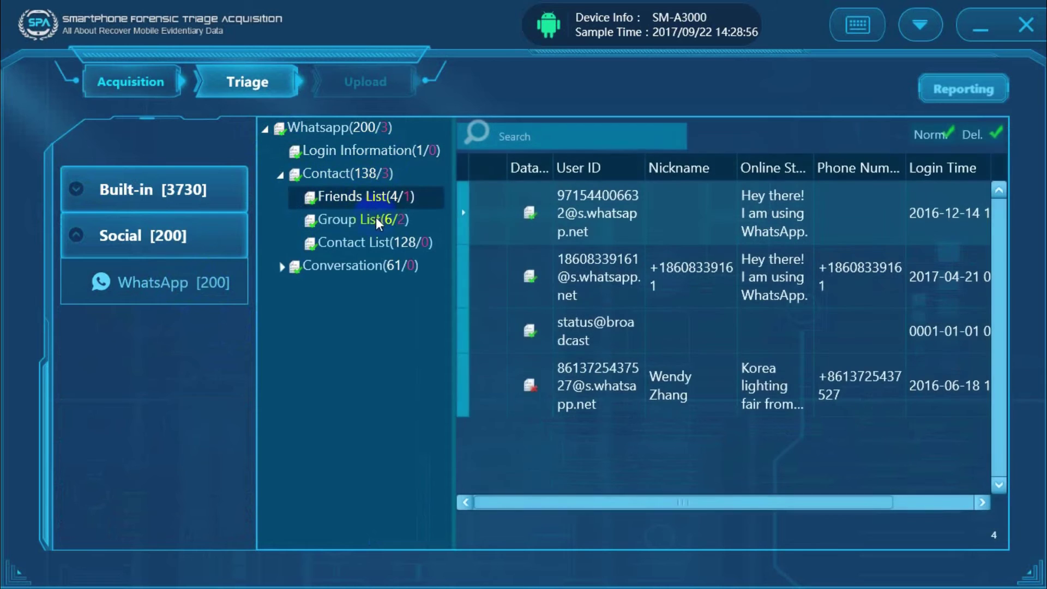
click(374, 228)
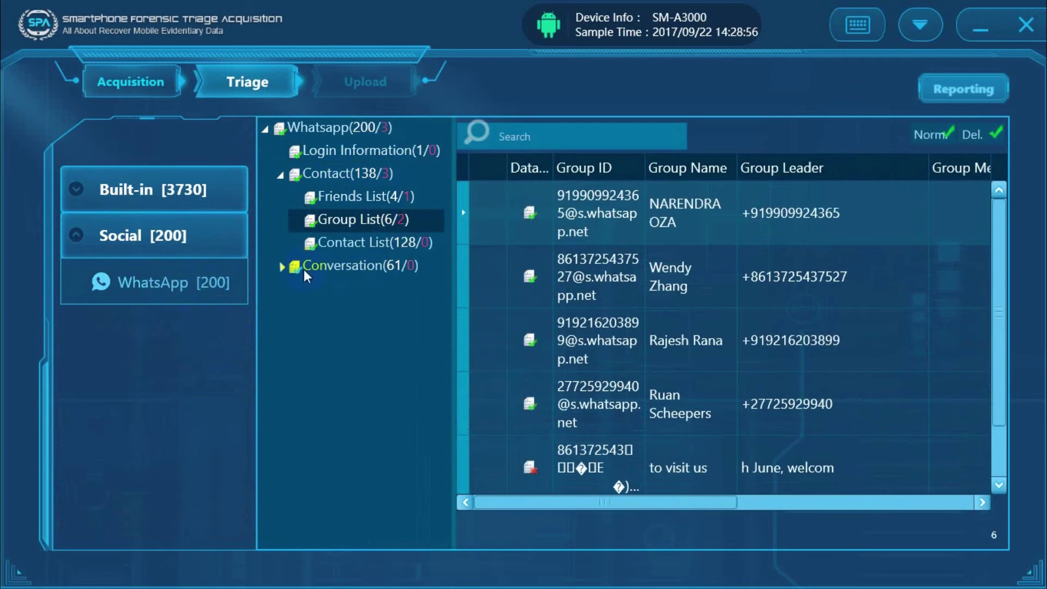
click(280, 267)
double_click(357, 288)
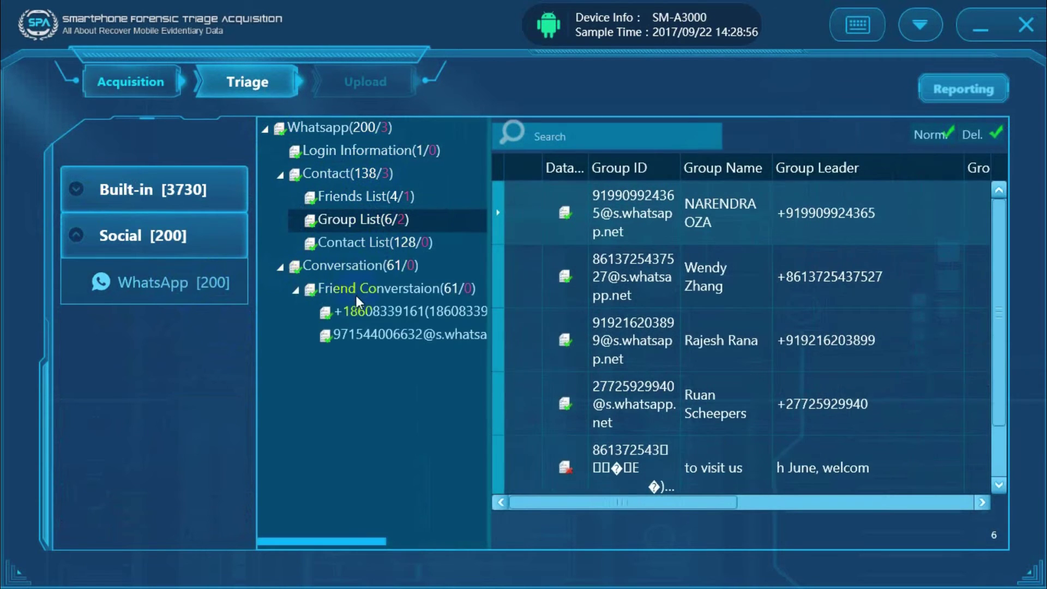
click(432, 312)
click(448, 335)
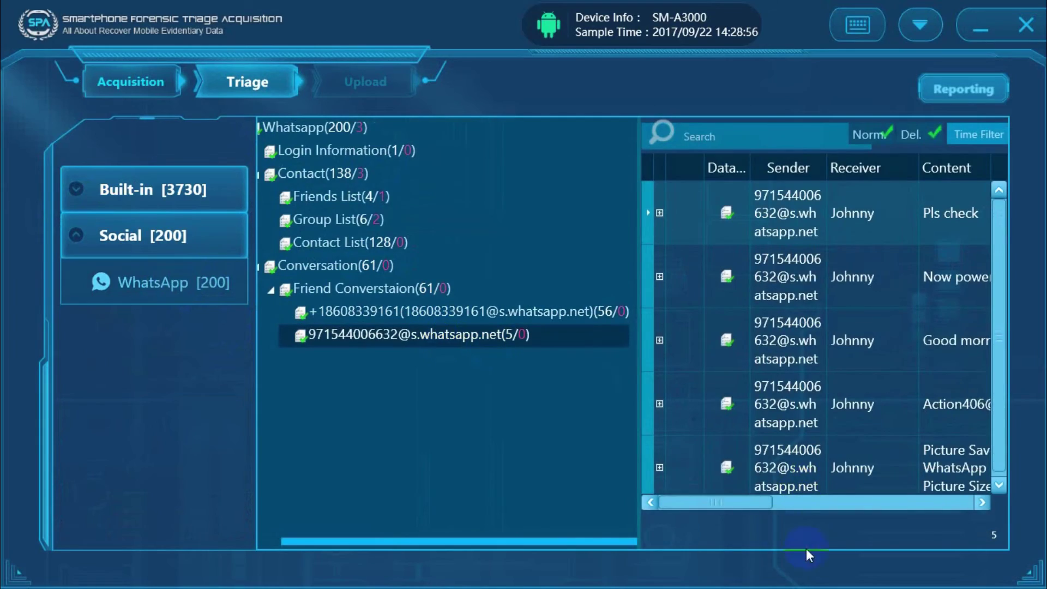
drag(755, 502, 768, 510)
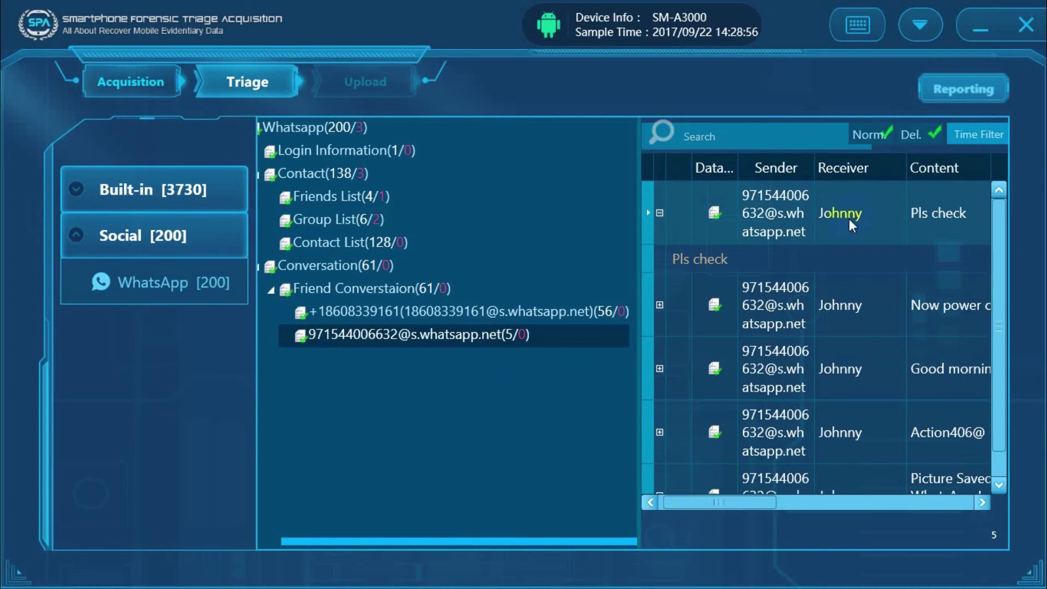
Set D:\Report as the report destination, export in HTML, and open the finished report
click(979, 86)
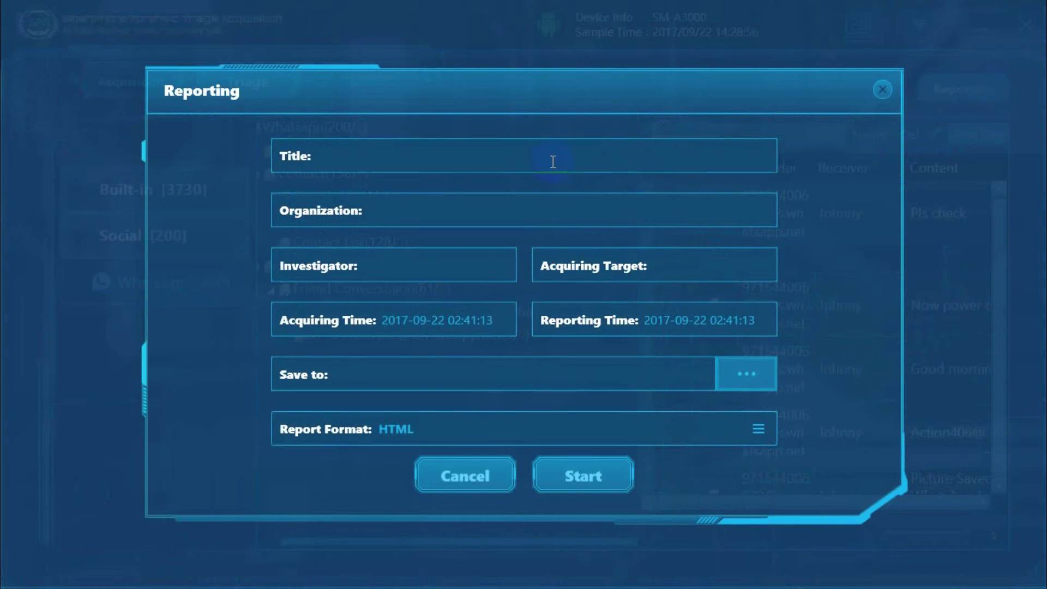
click(538, 209)
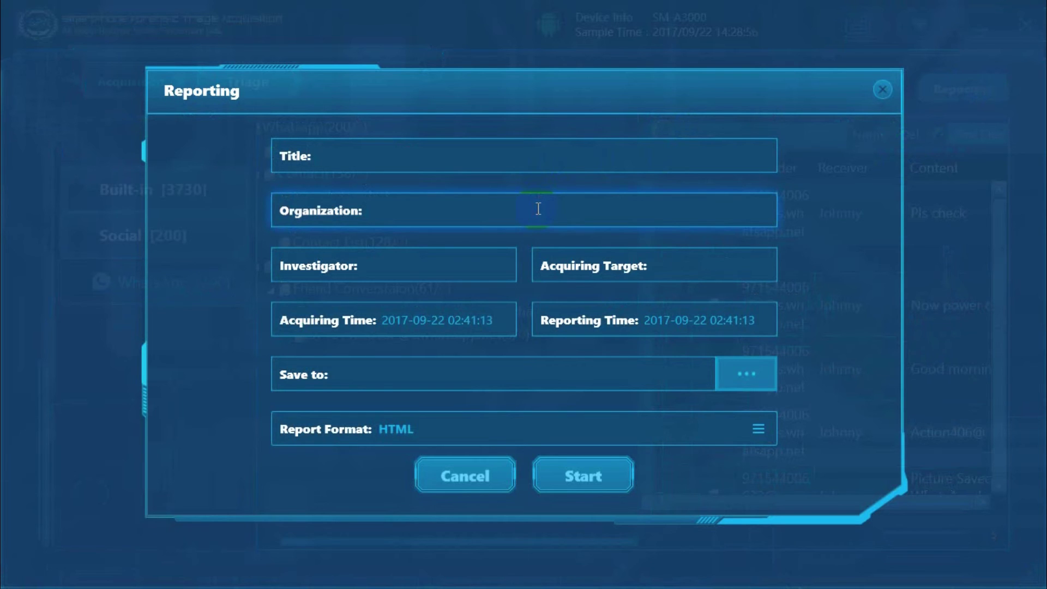
click(746, 373)
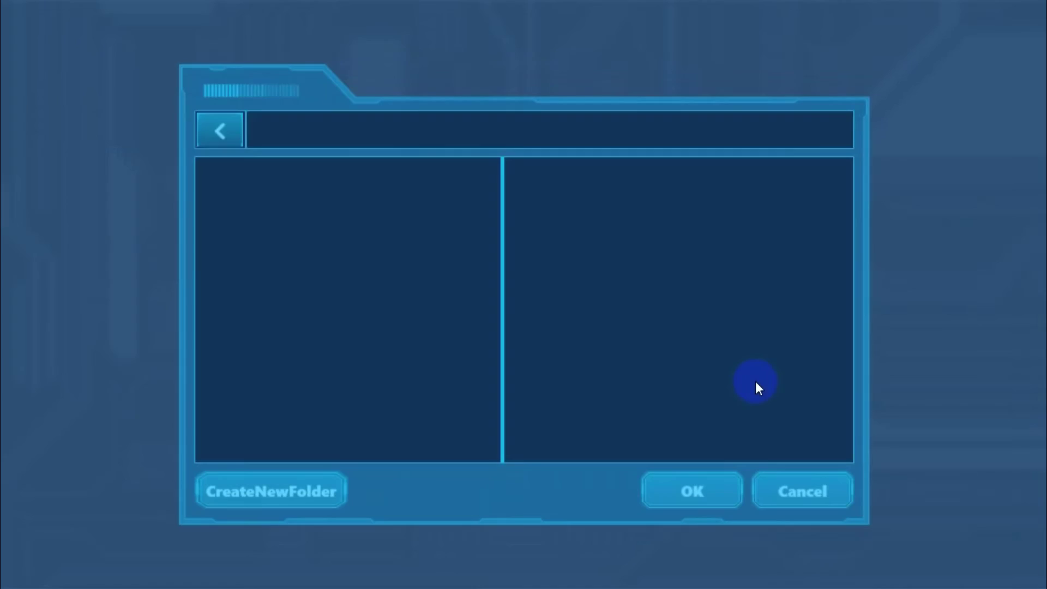
click(303, 244)
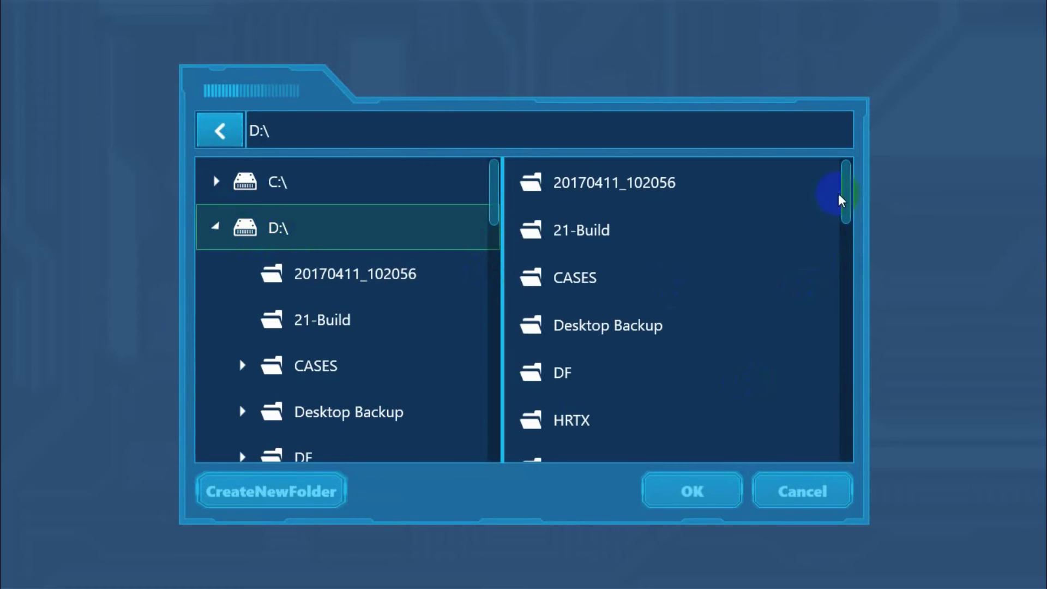
drag(848, 203, 852, 215)
click(593, 368)
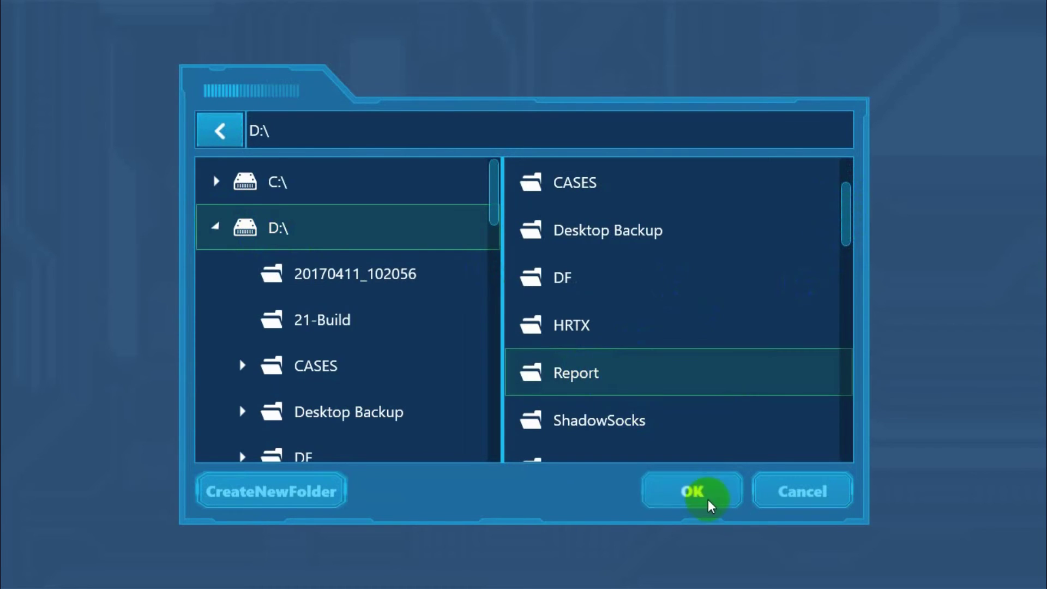
click(697, 494)
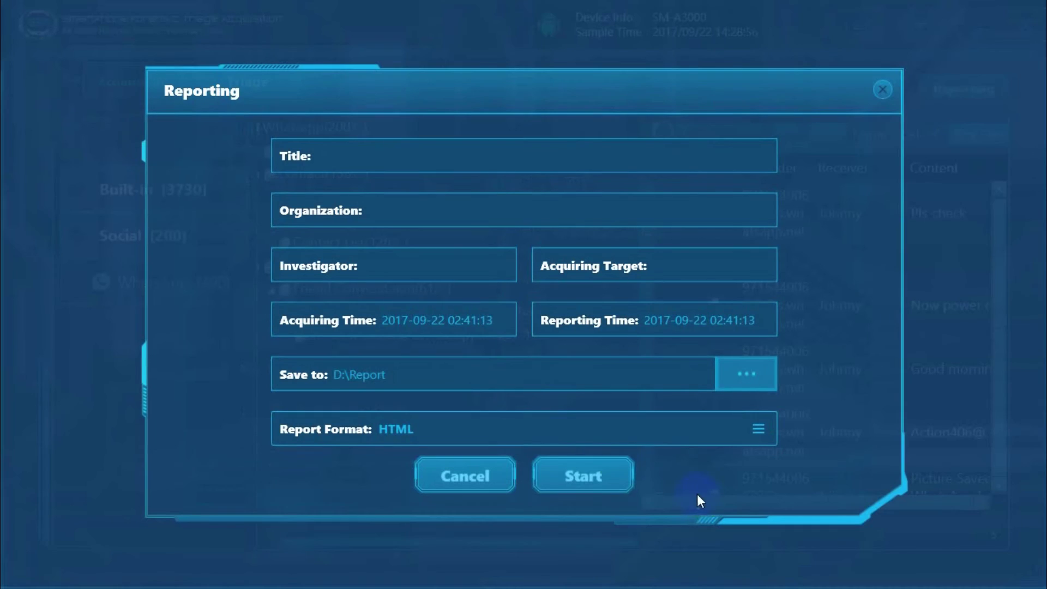
click(601, 483)
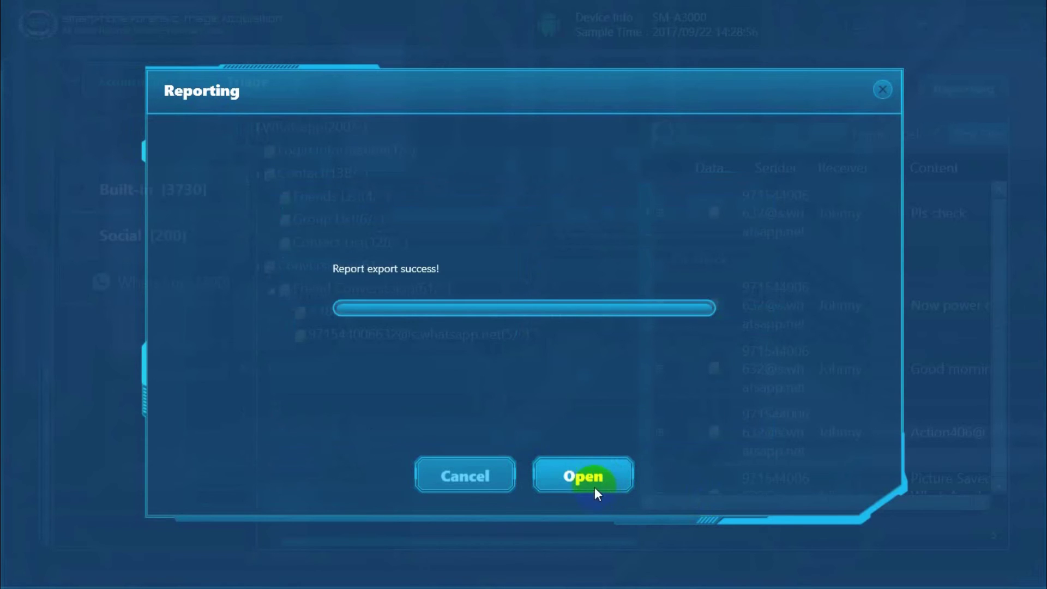
click(595, 484)
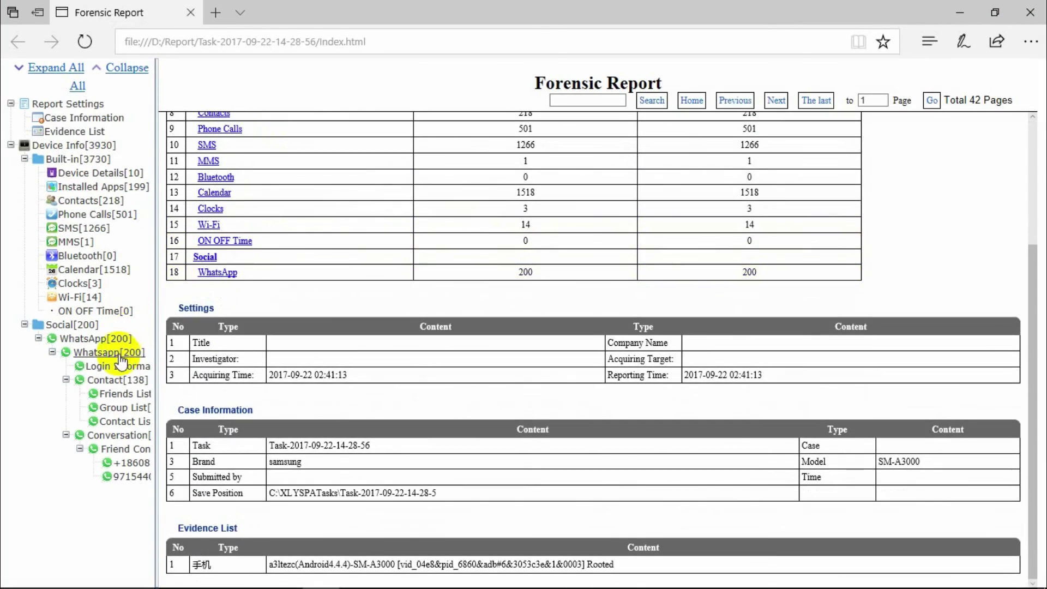
Go to the report's Whatsapp[200] section to view Login Information and Contact tables
click(120, 354)
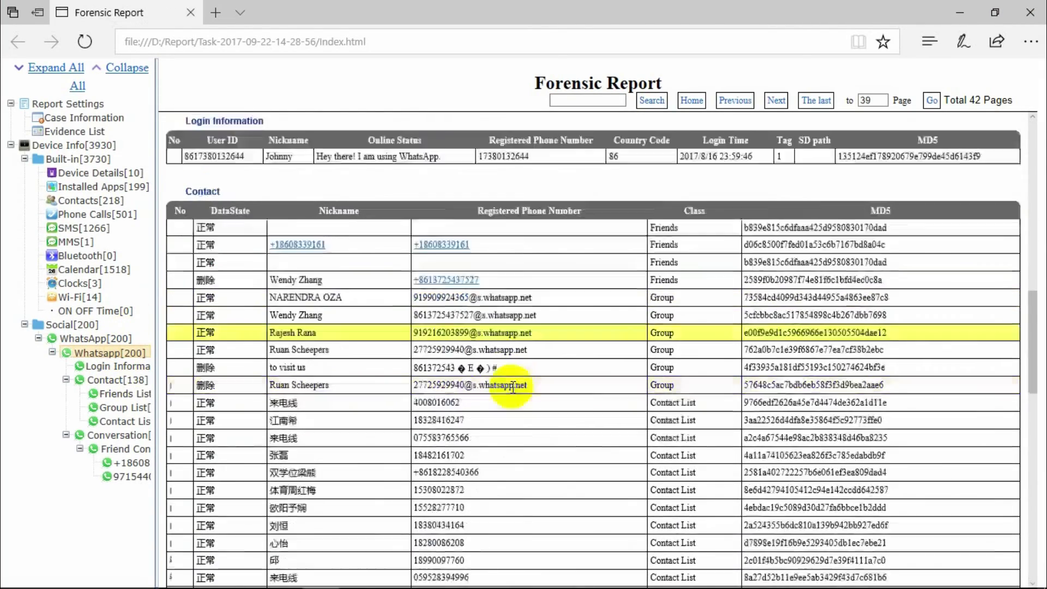
scroll(512, 386, down, 3)
scroll(510, 388, down, 3)
scroll(509, 391, down, 3)
scroll(508, 393, down, 3)
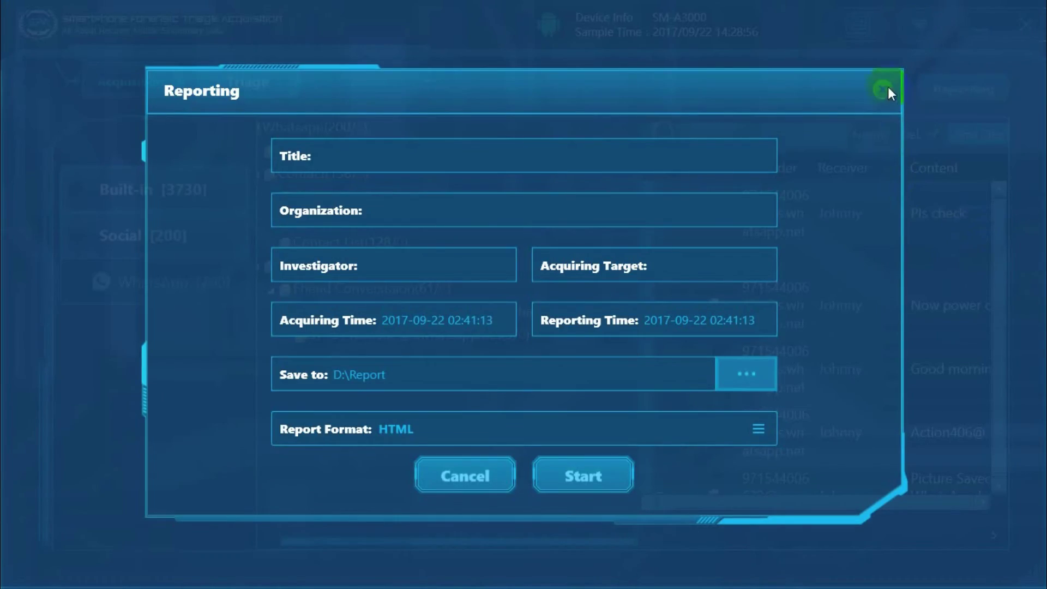
Close the Reporting dialog to get back to the Triage screen
click(884, 87)
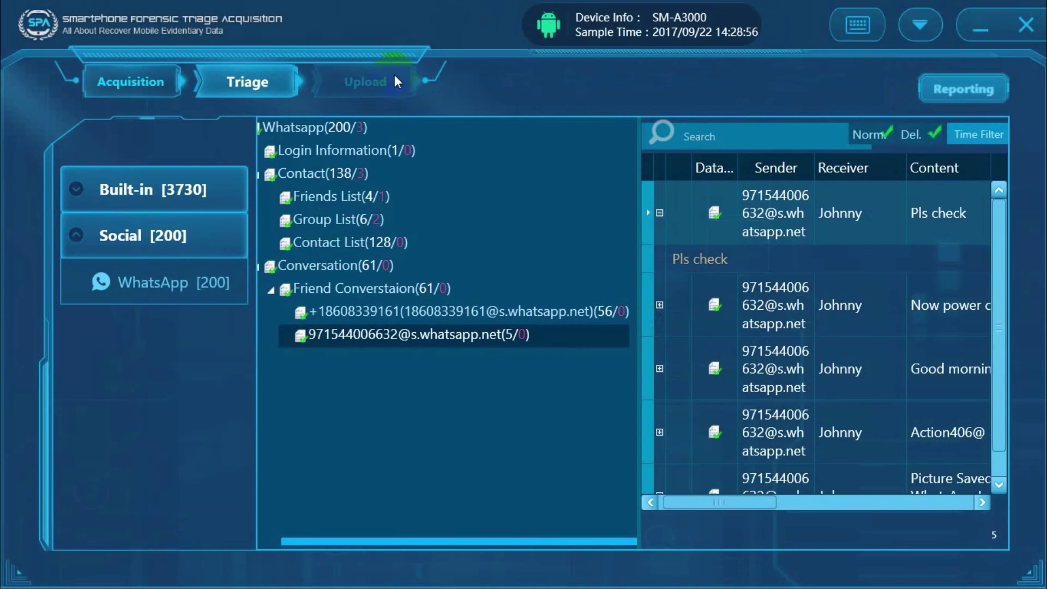